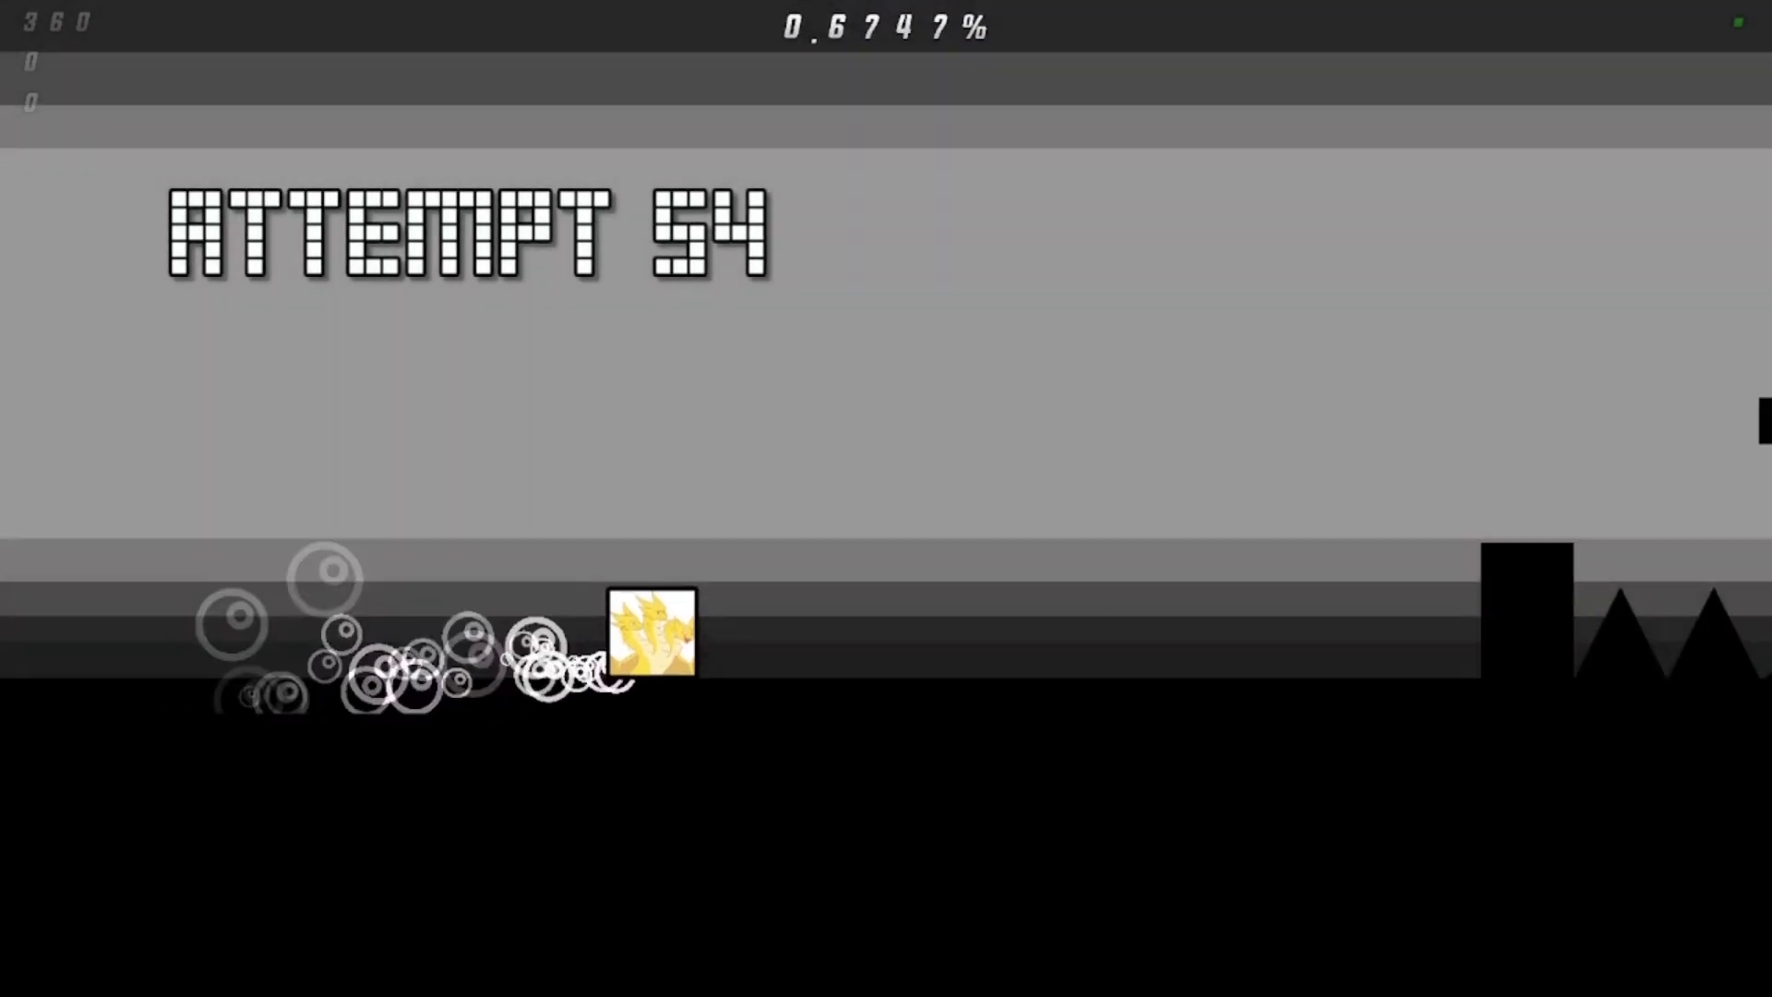
Jump the cube across the small floating blocks and over the tall black pillar in the grayscale opening.
key(space)
key(space)
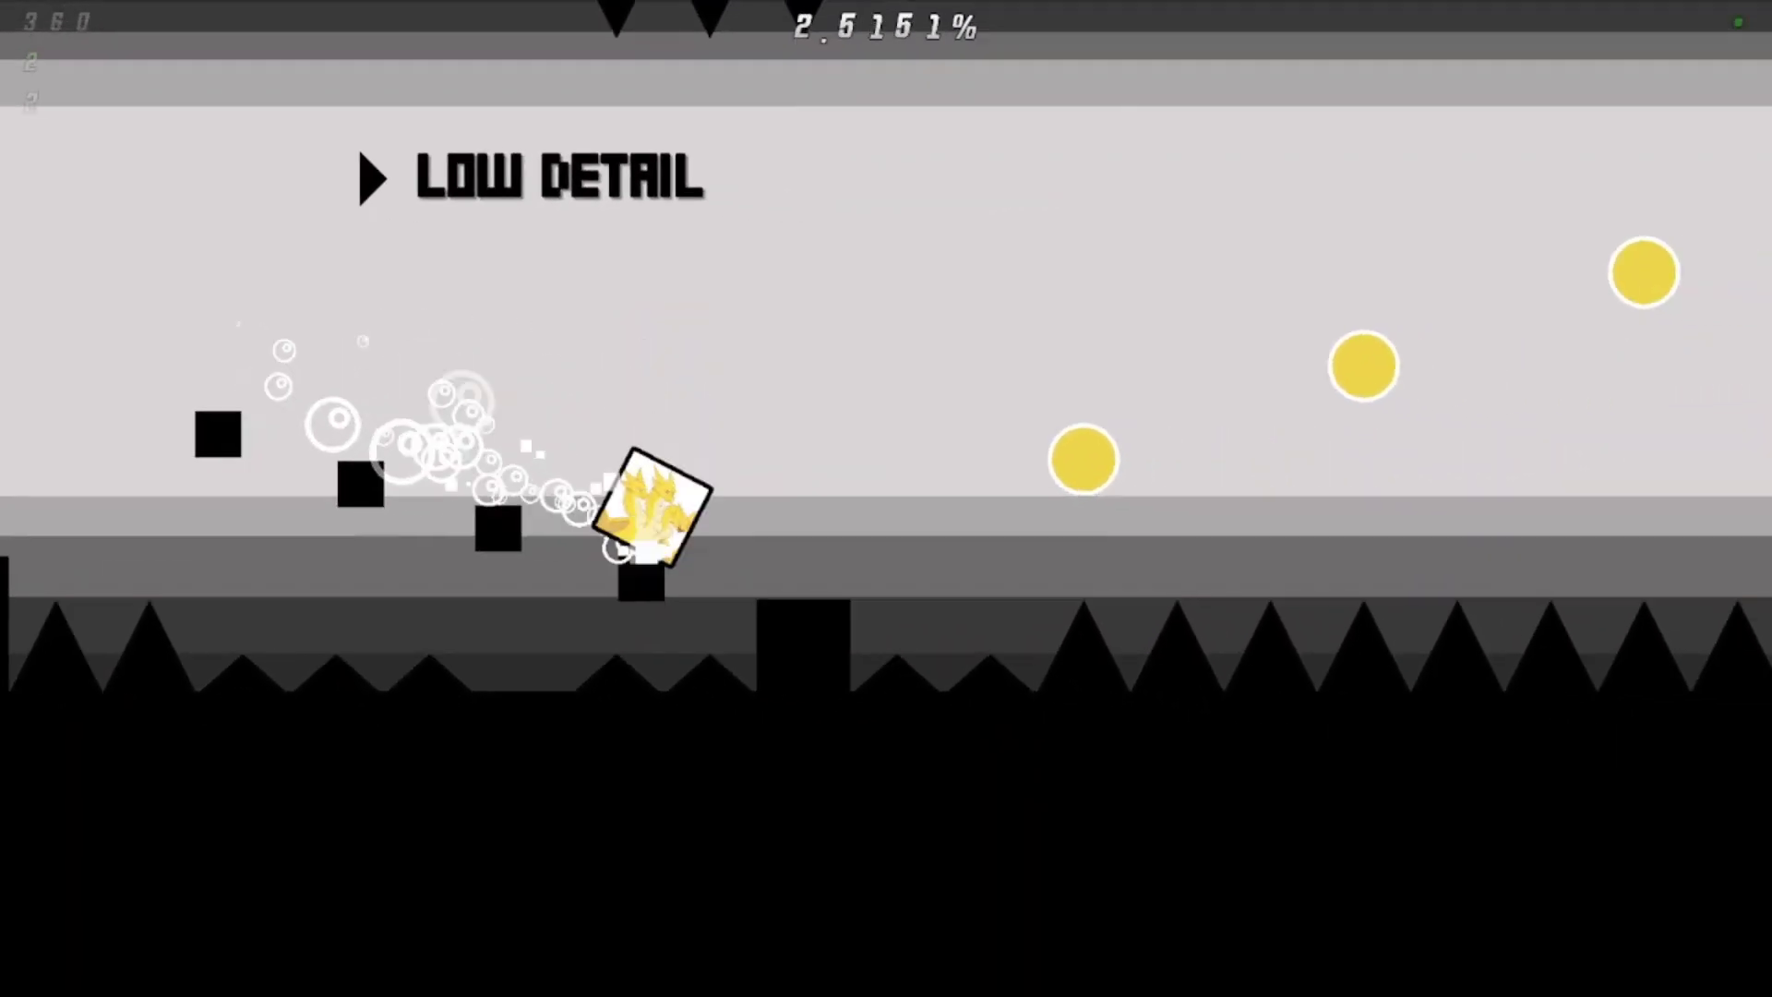
key(space)
key(space)
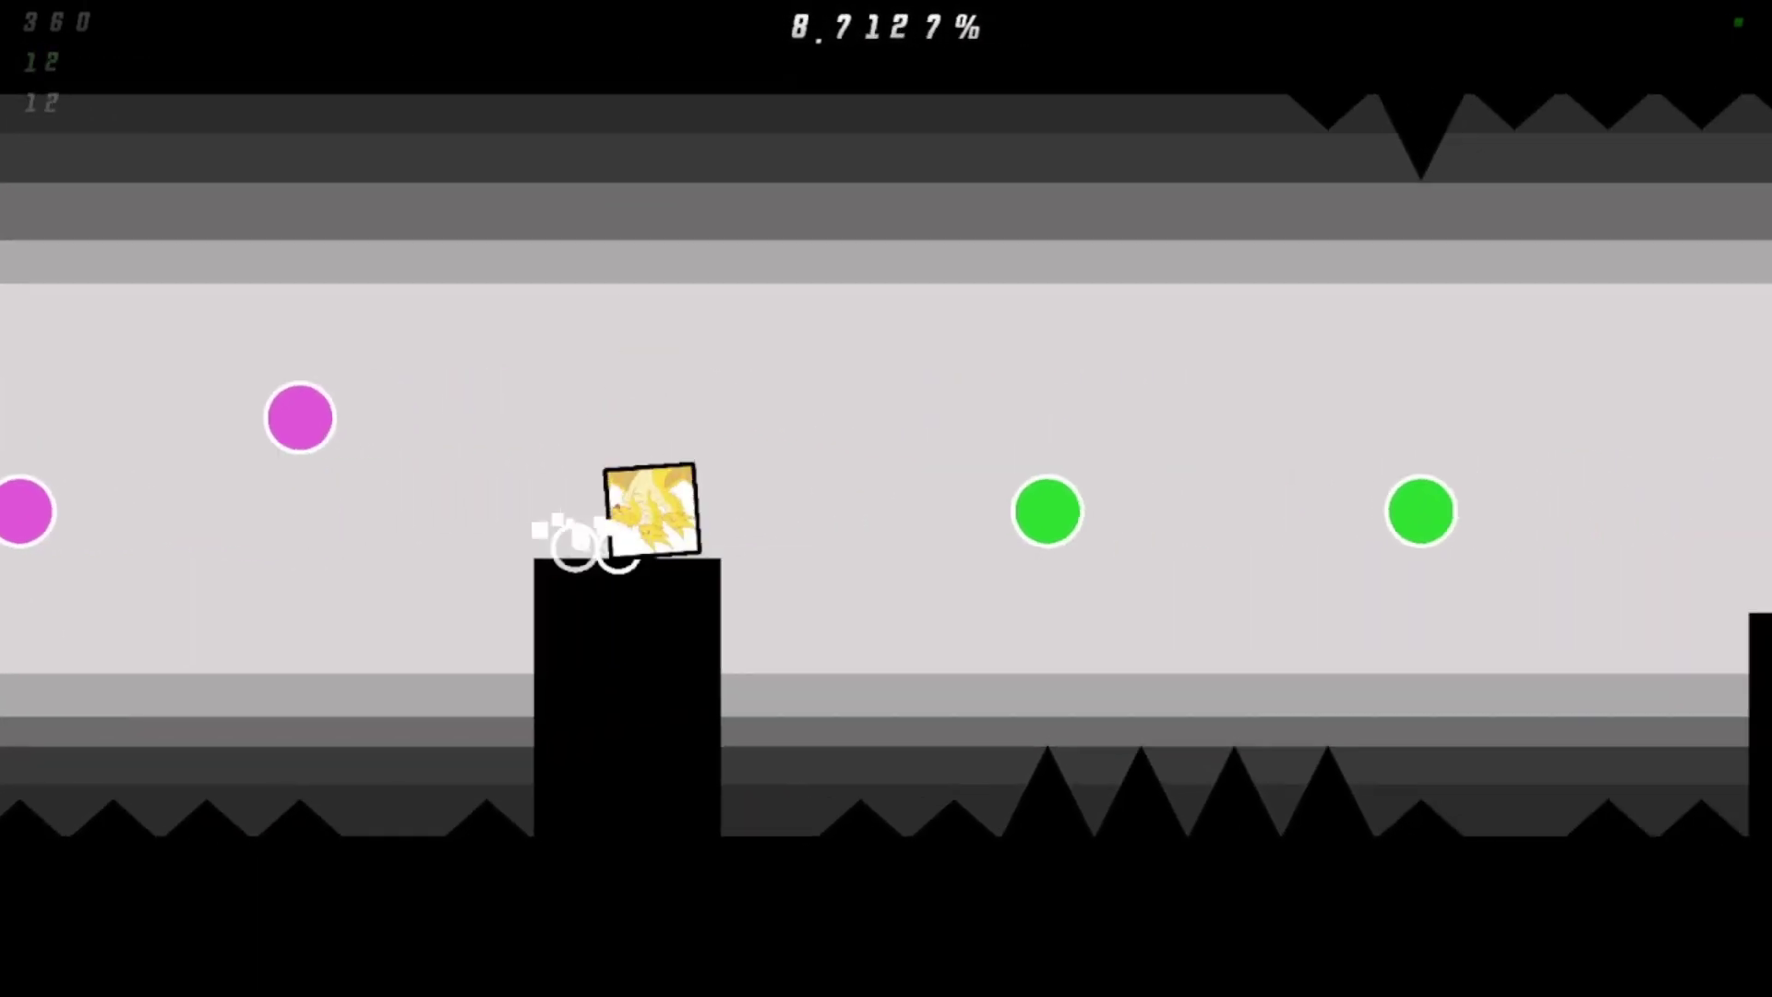
key(space)
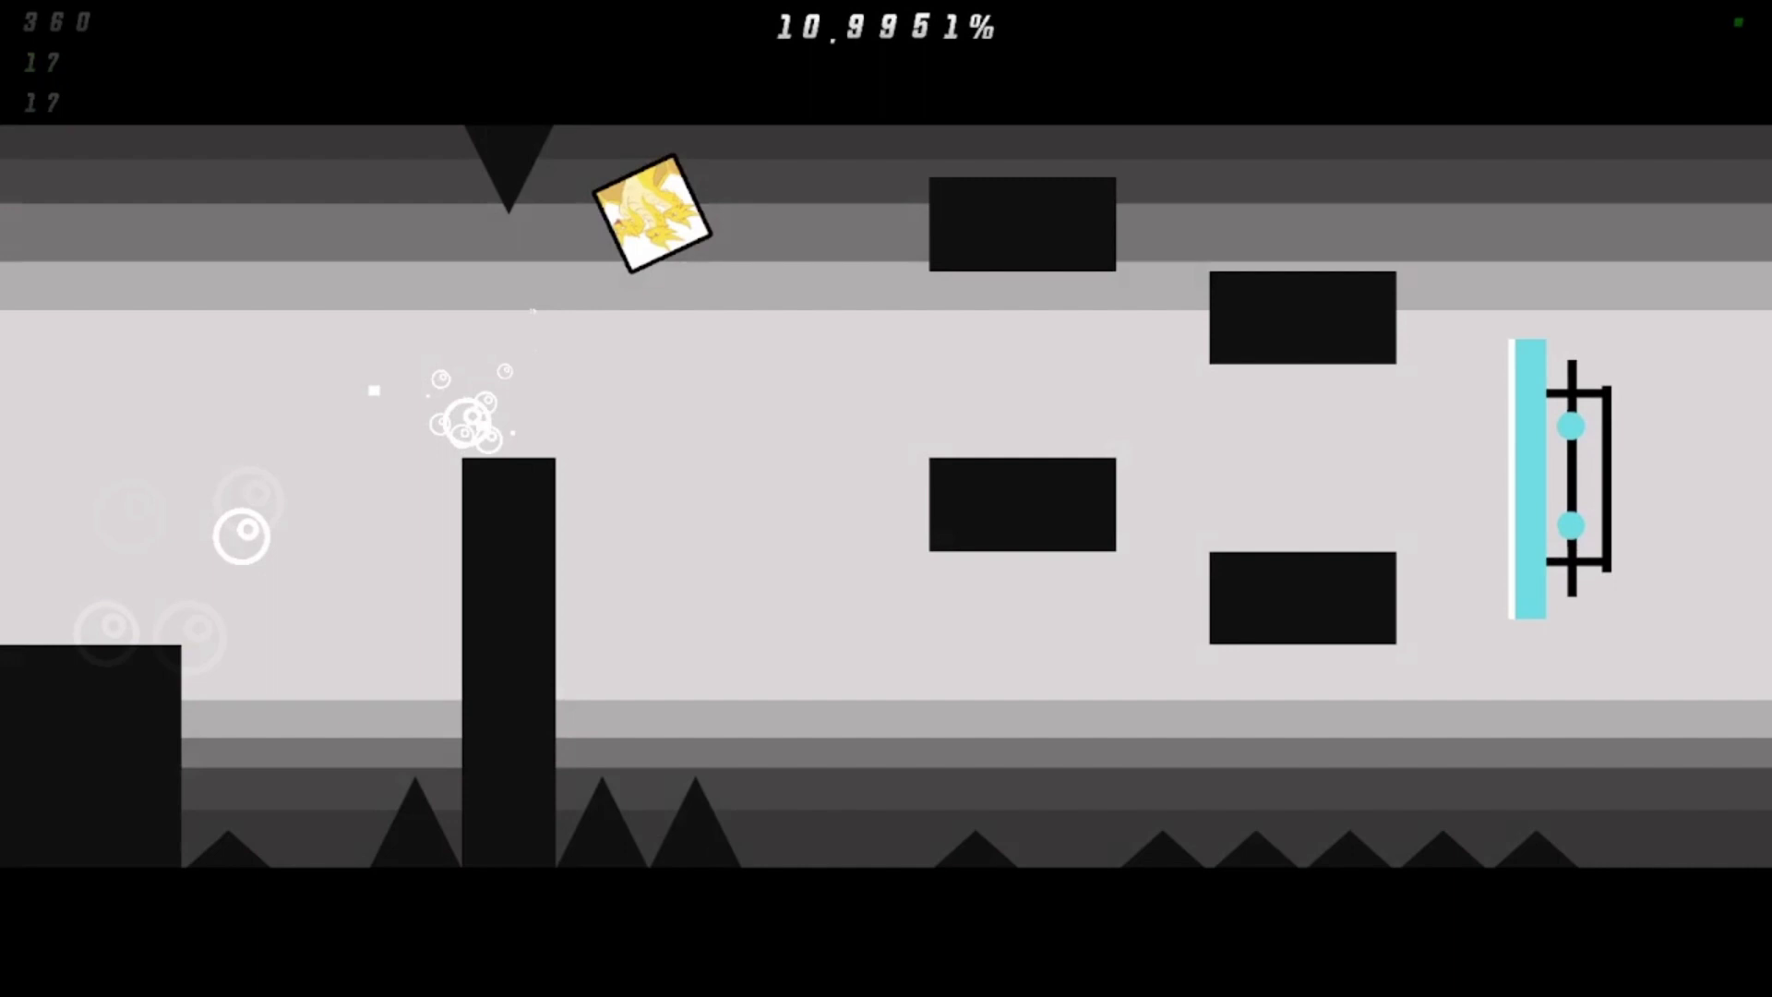
Clear the pre-portal obstacles, enter the pink section, and steer the wave through the zigzag corridors.
key(space)
key(space)
key(space)
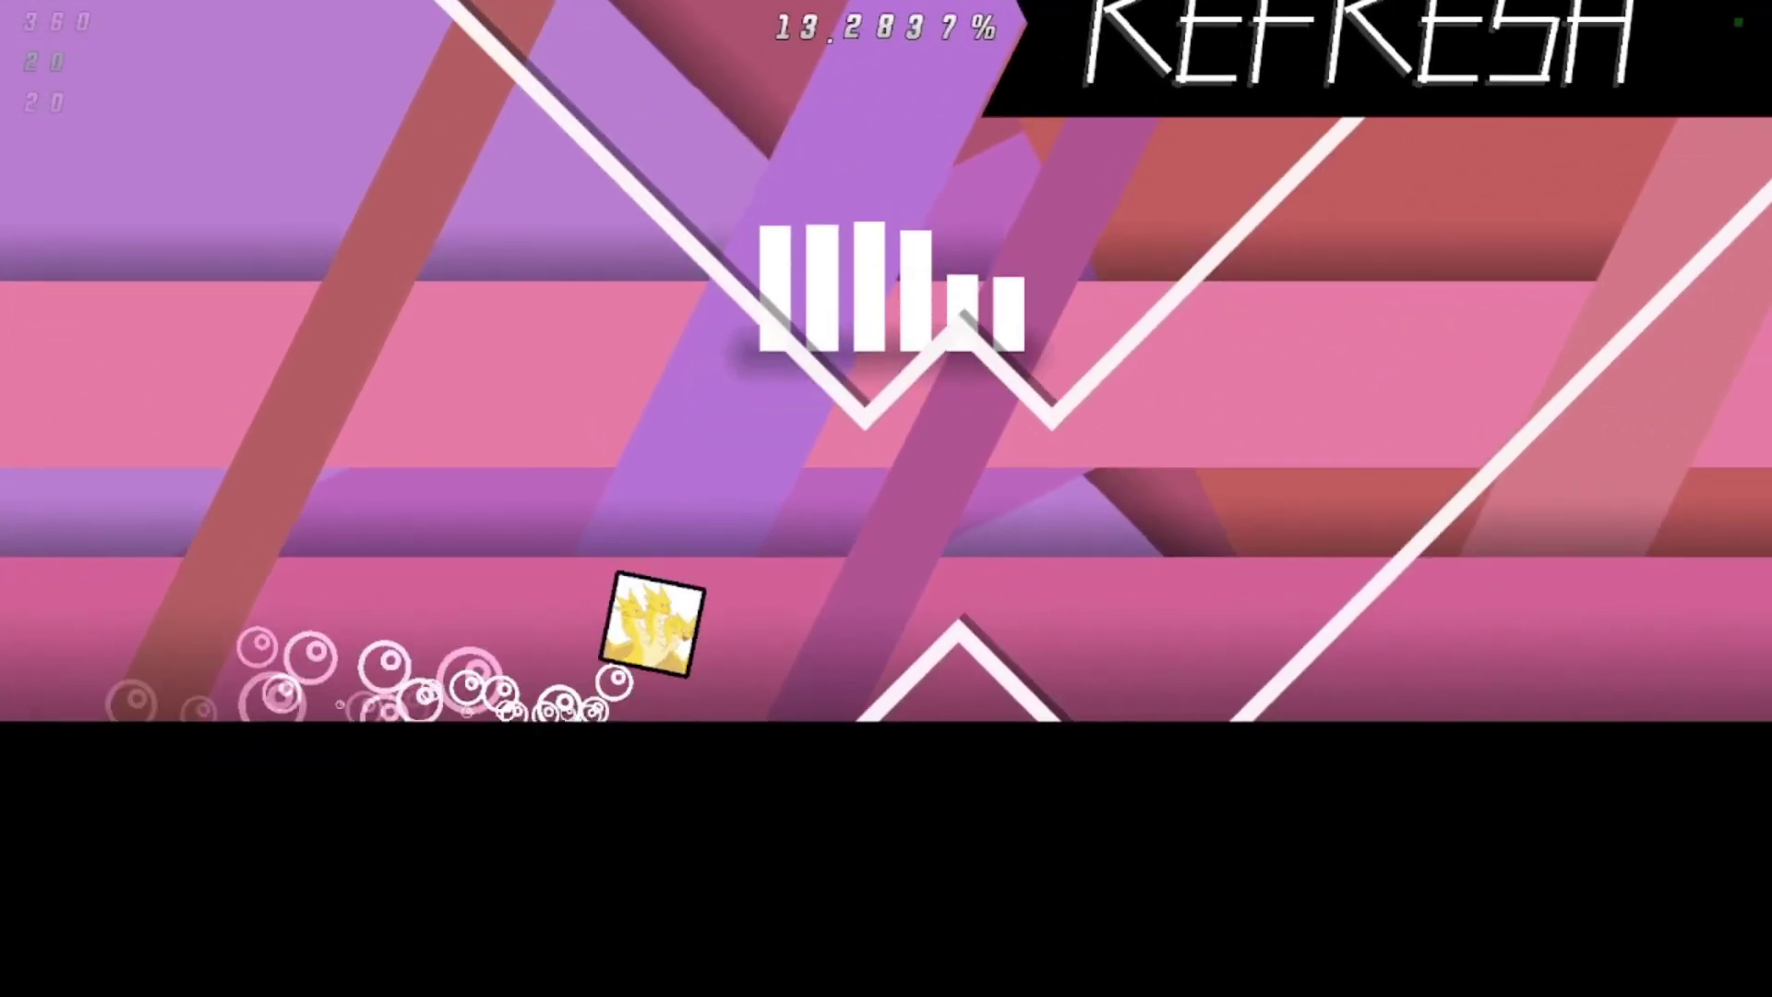
key(space)
key(space)
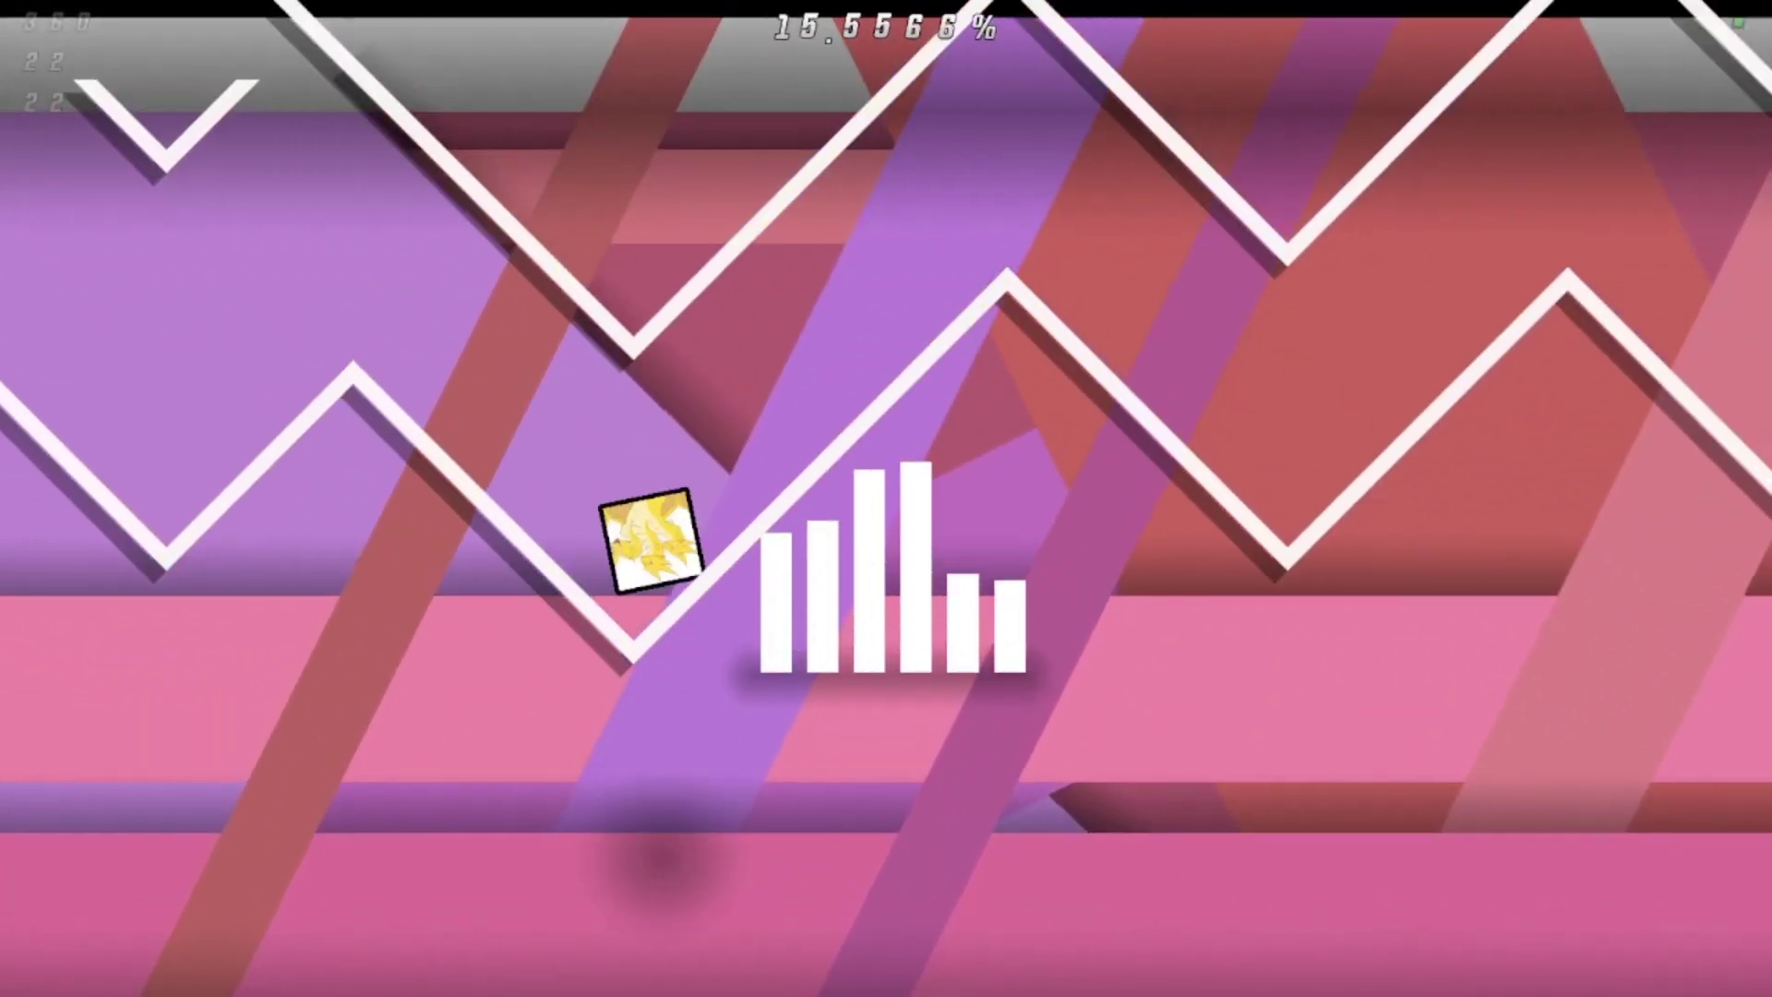
key(space)
key(space)
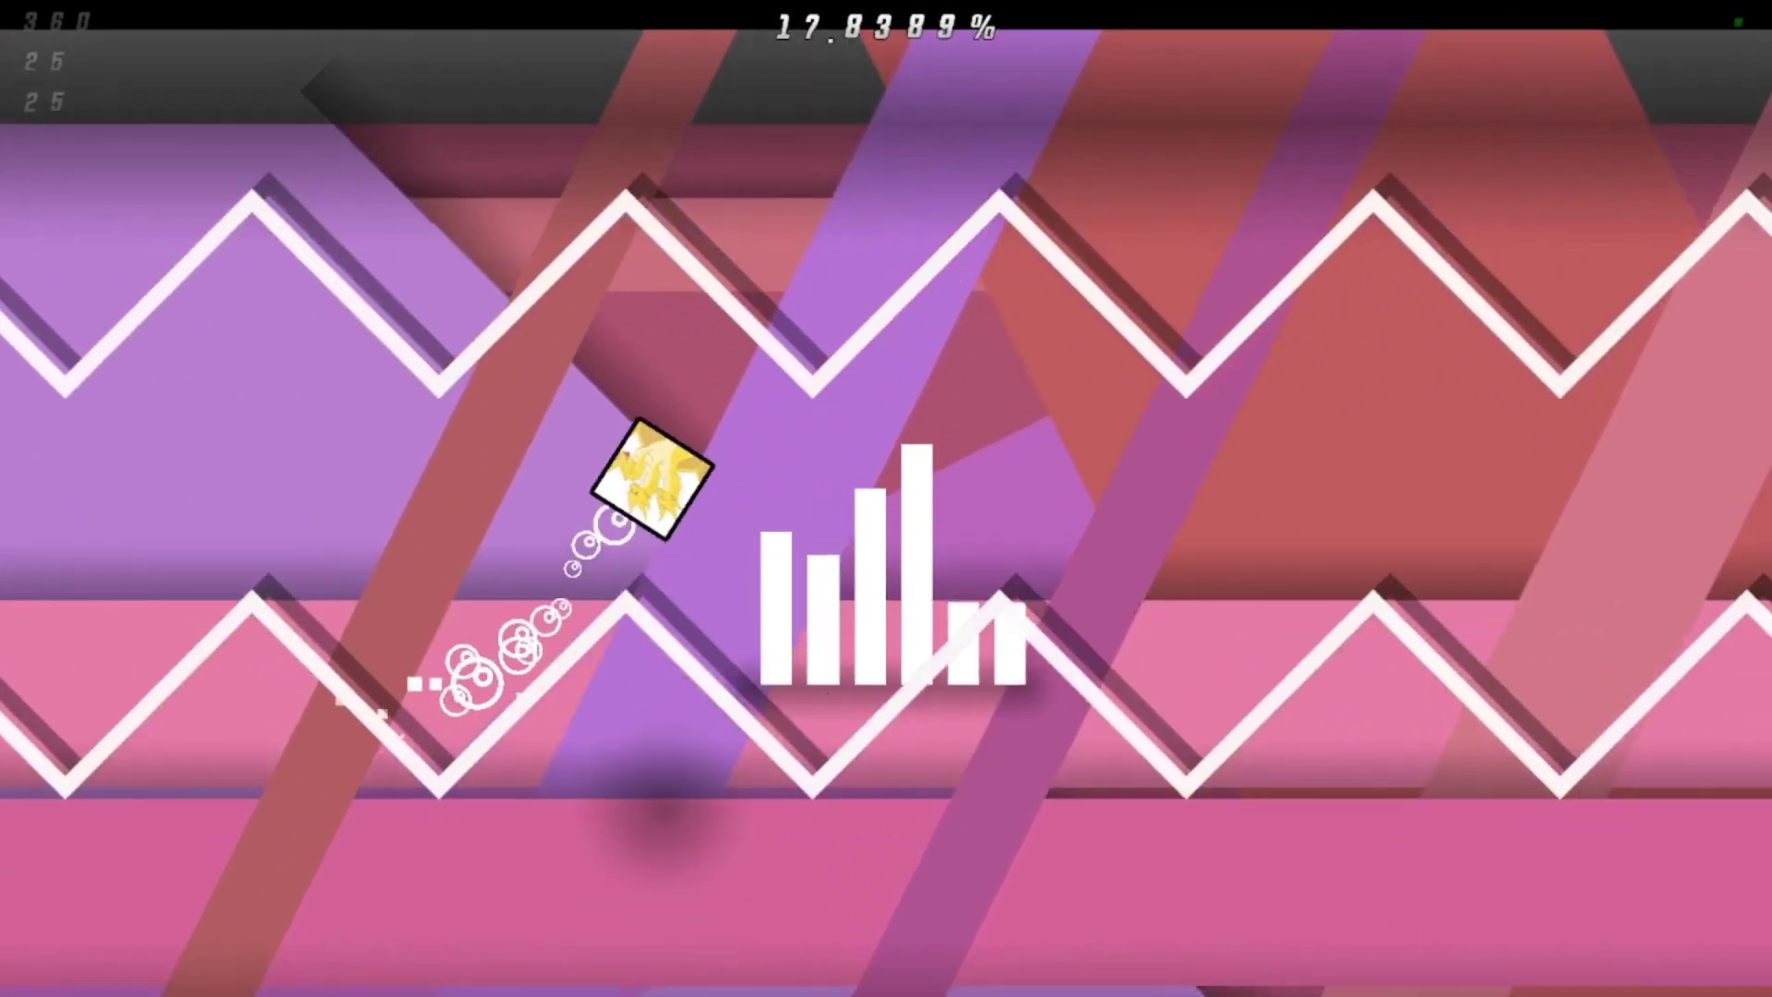
key(space)
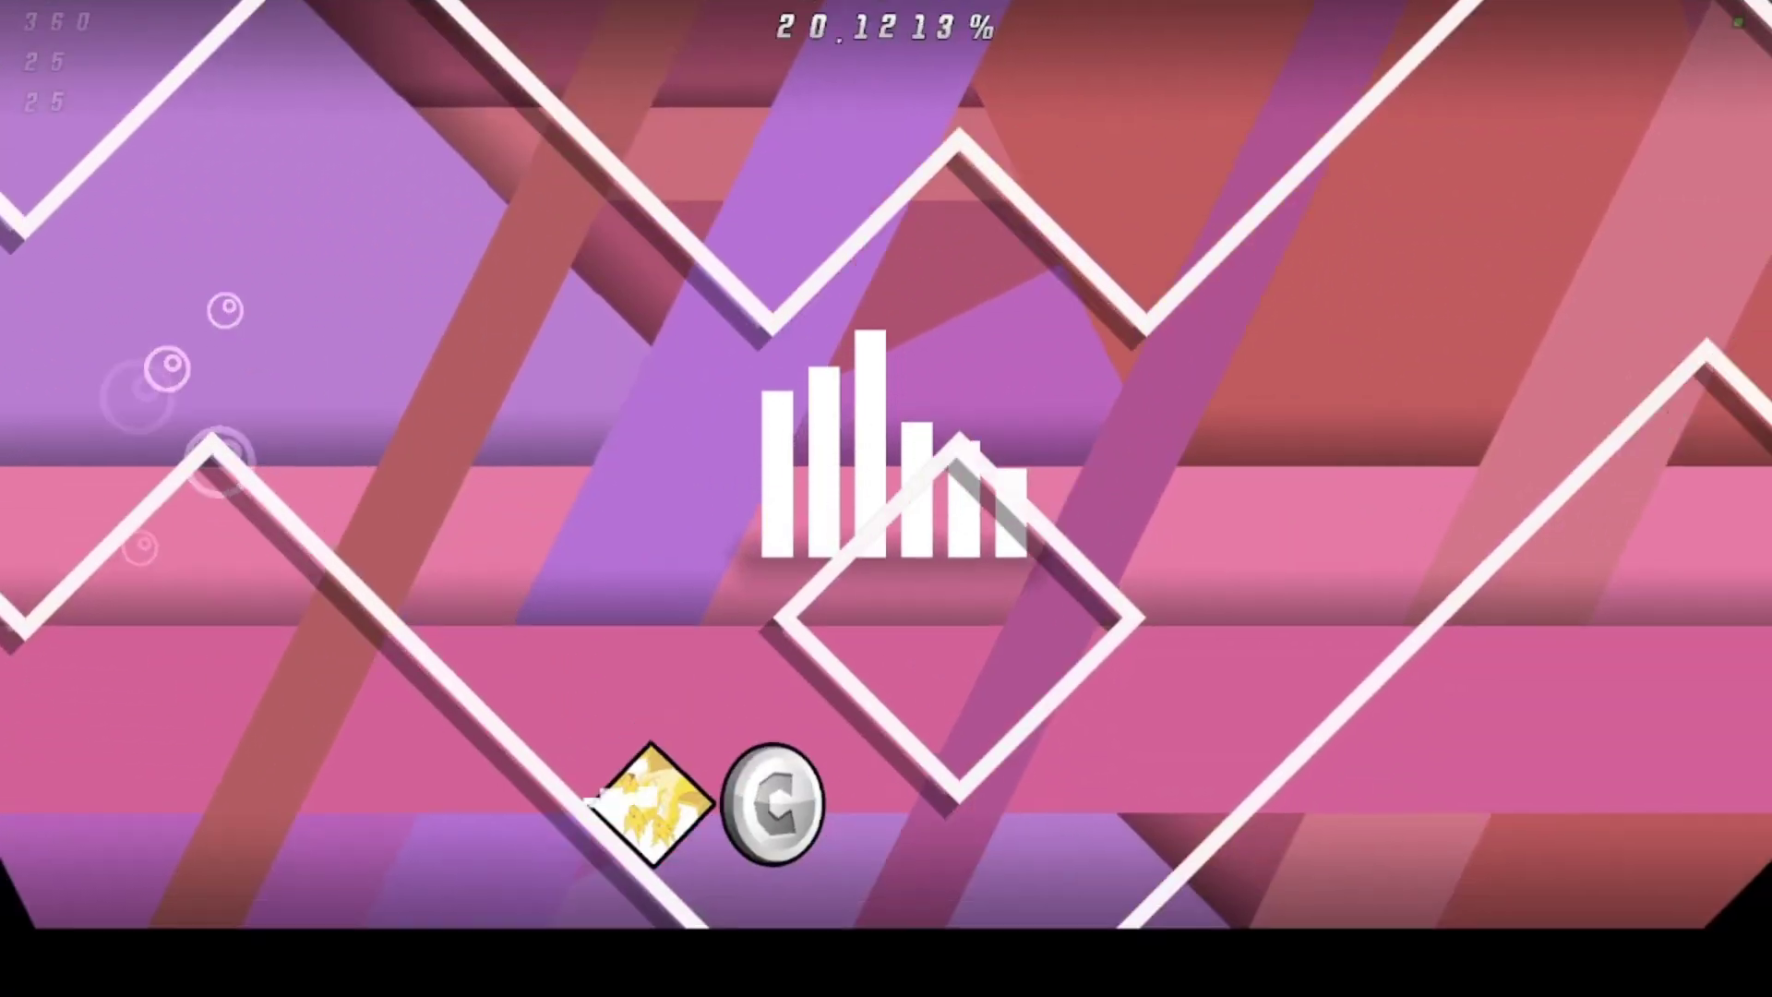
key(space)
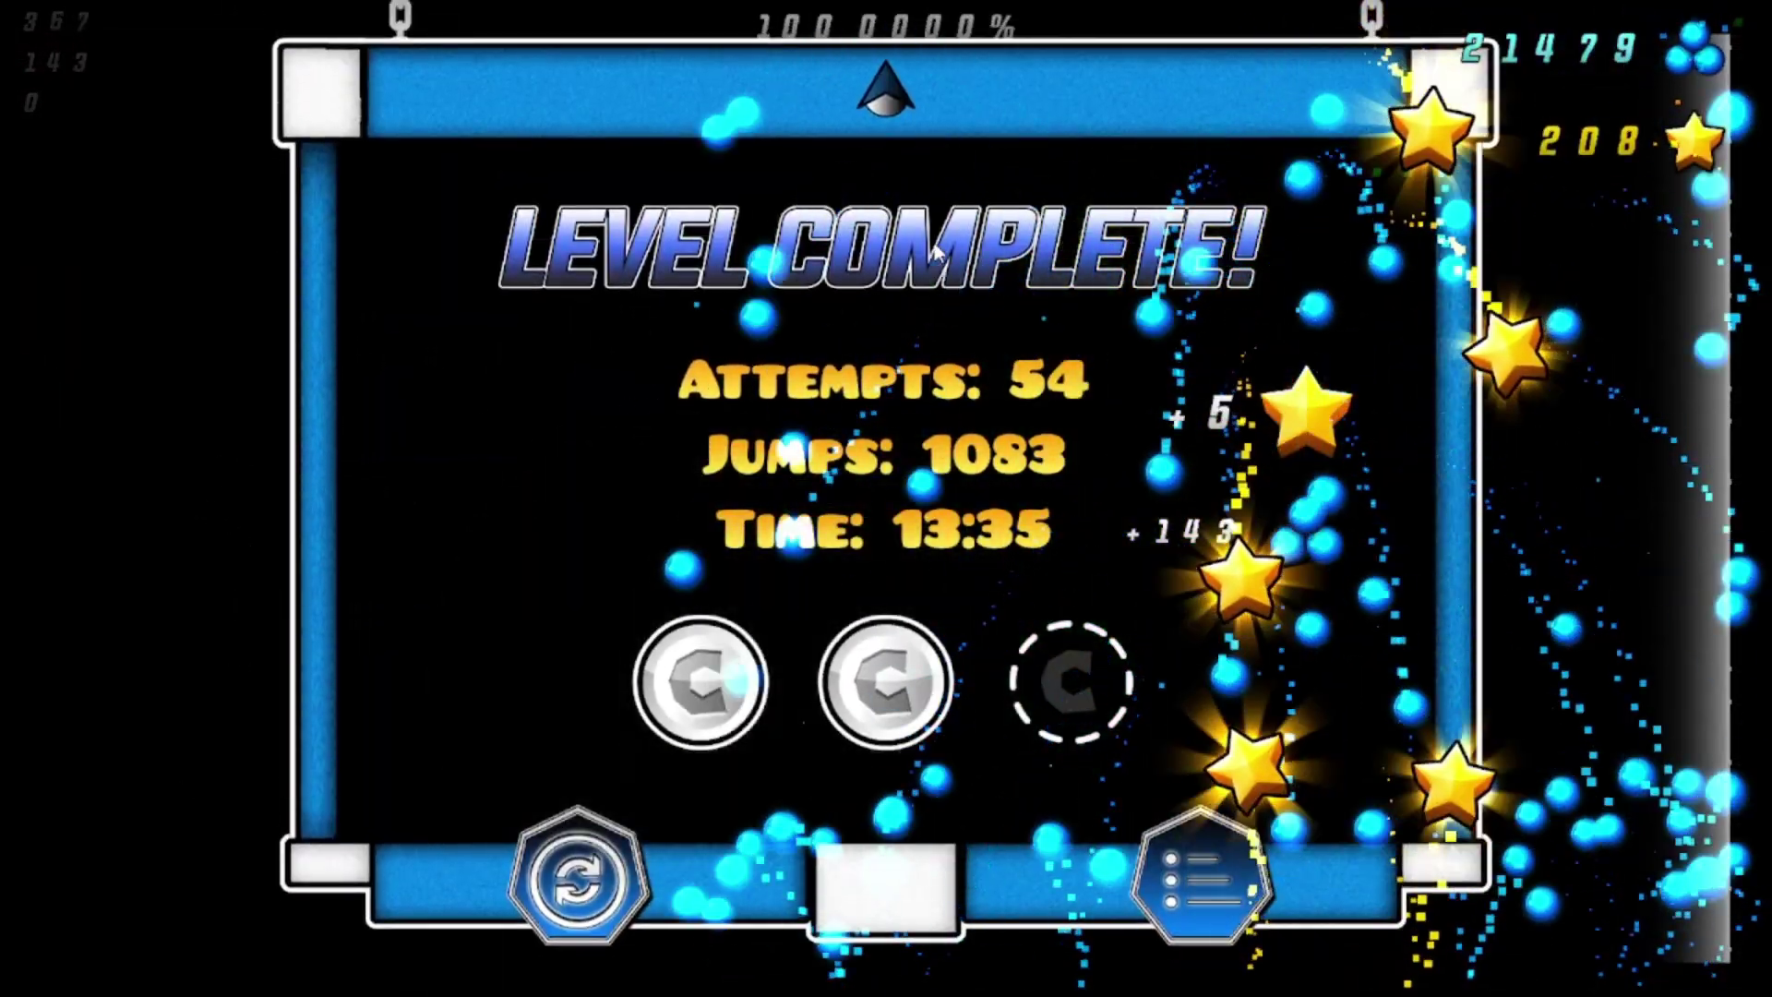
Leave the Level Complete screen and dismiss the vote prompt to reach the Refresh level page.
click(1244, 881)
click(1680, 715)
click(555, 319)
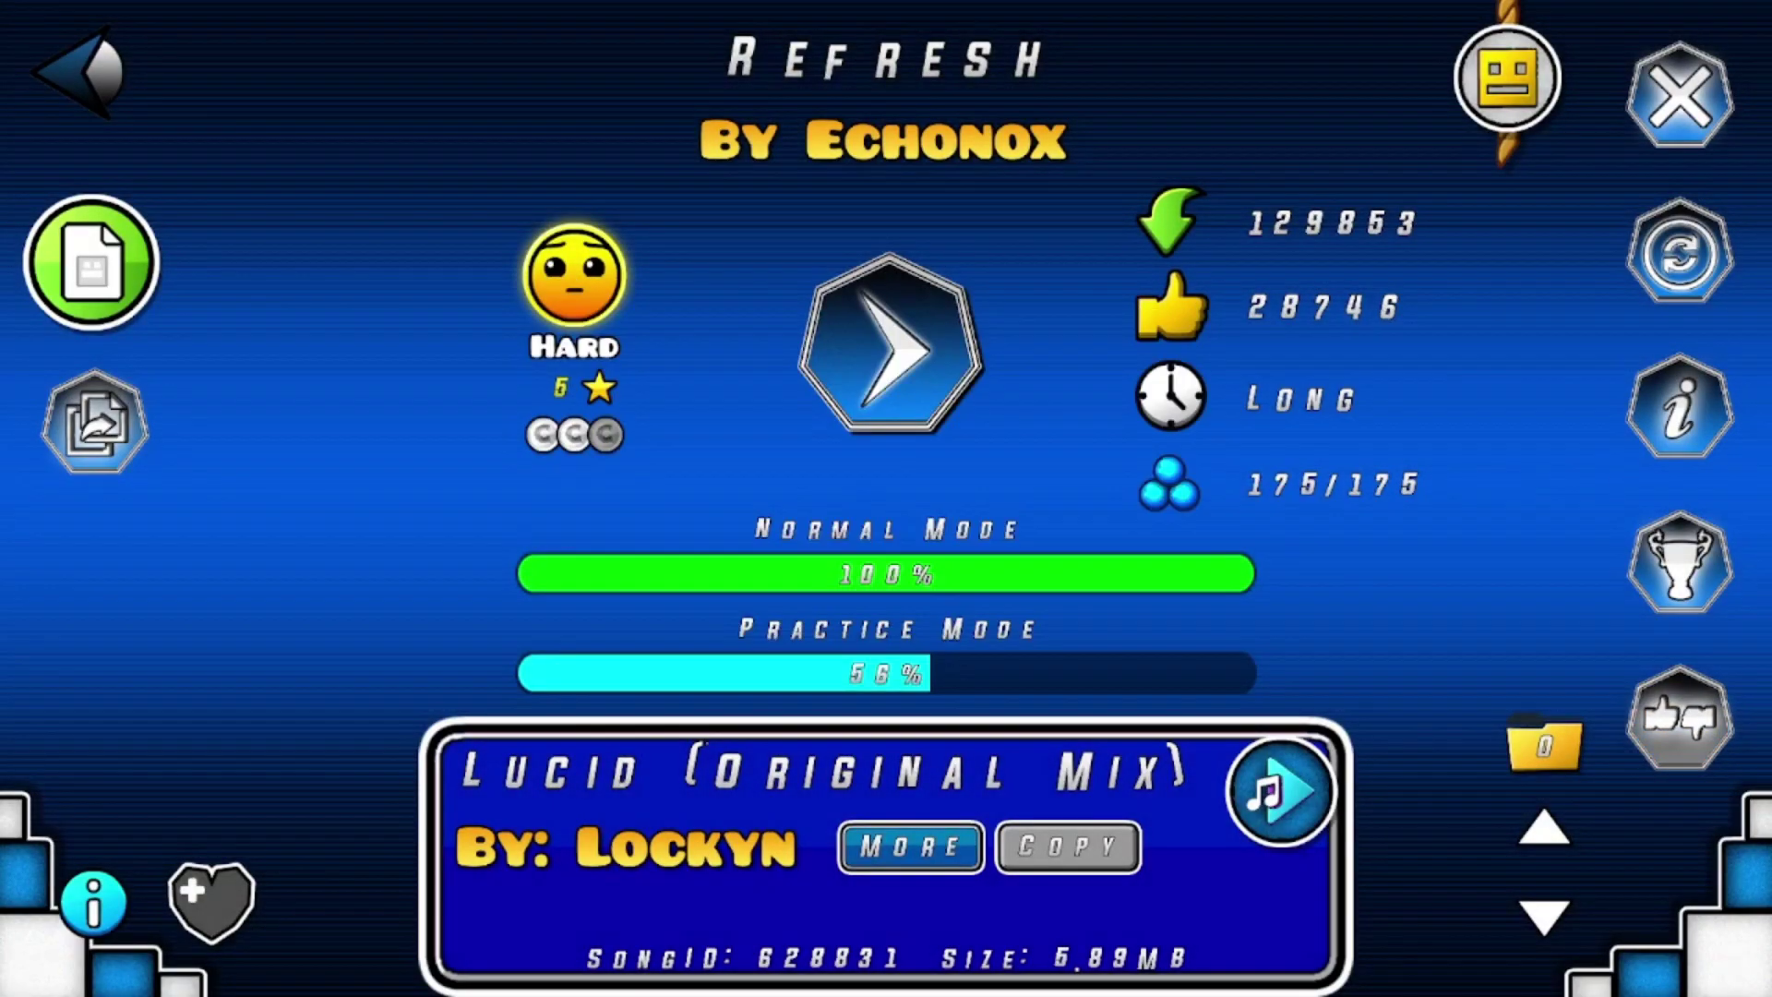